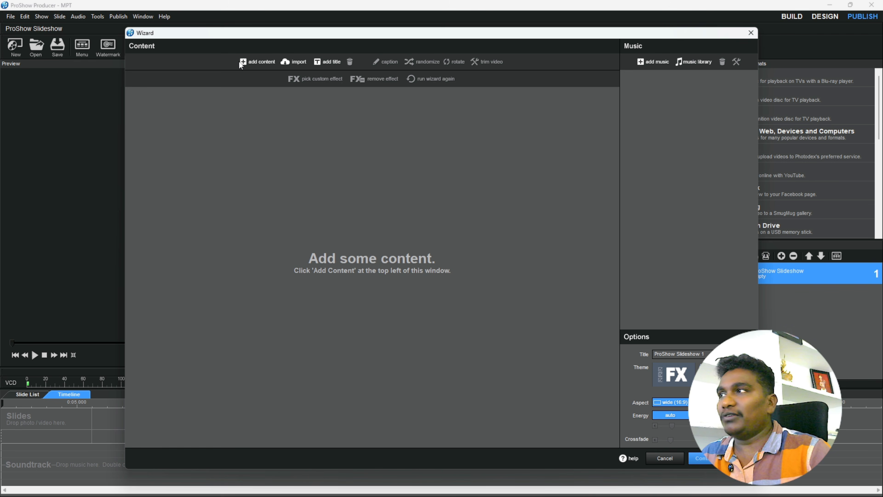
Step: Add all photos from the "select" folder to the wizard, build the slideshow and apply the result
{"action": "left_click", "coordinate": [243, 62]}
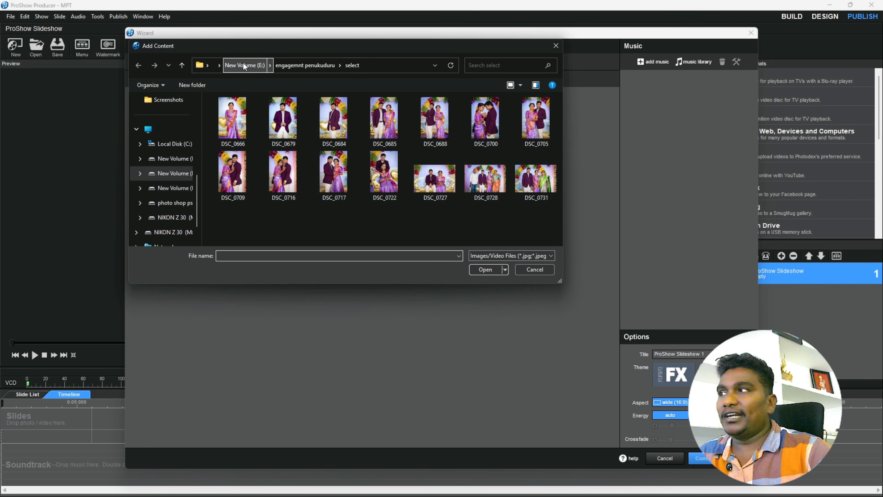
{"action": "left_click", "coordinate": [236, 123]}
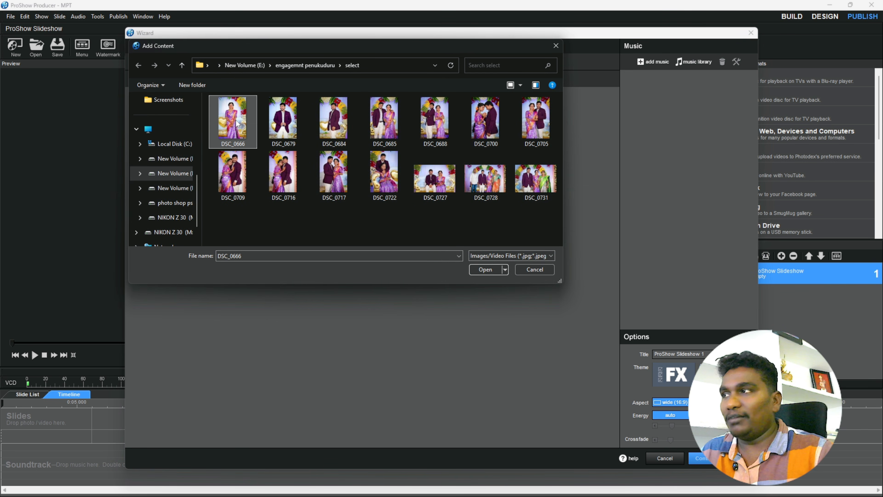
{"action": "key", "text": "ctrl+a"}
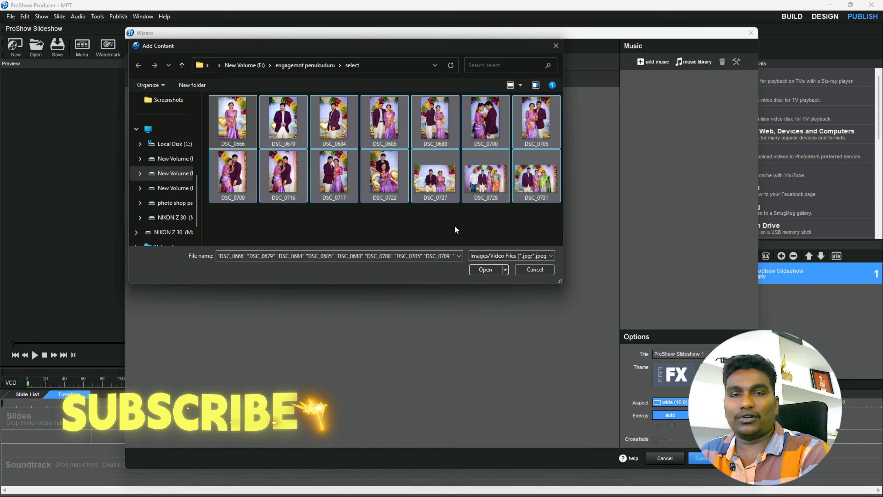
{"action": "left_click", "coordinate": [481, 269]}
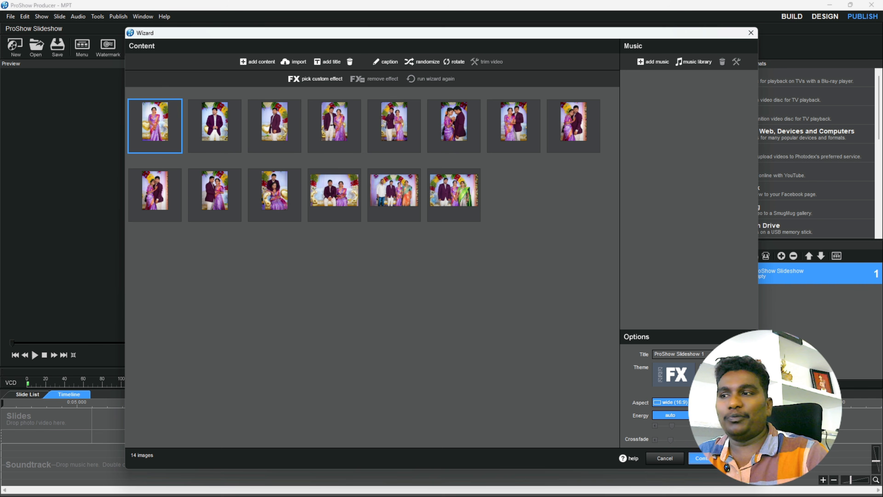
{"action": "left_click", "coordinate": [707, 458]}
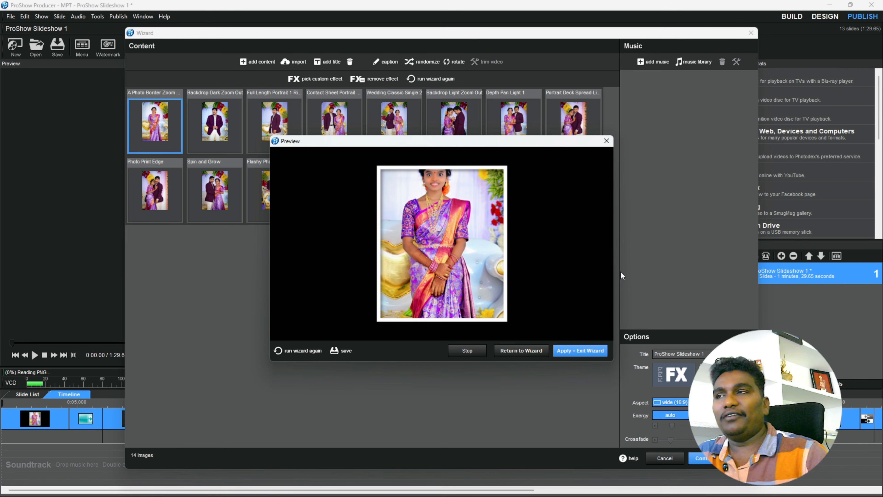
{"action": "left_click", "coordinate": [576, 351]}
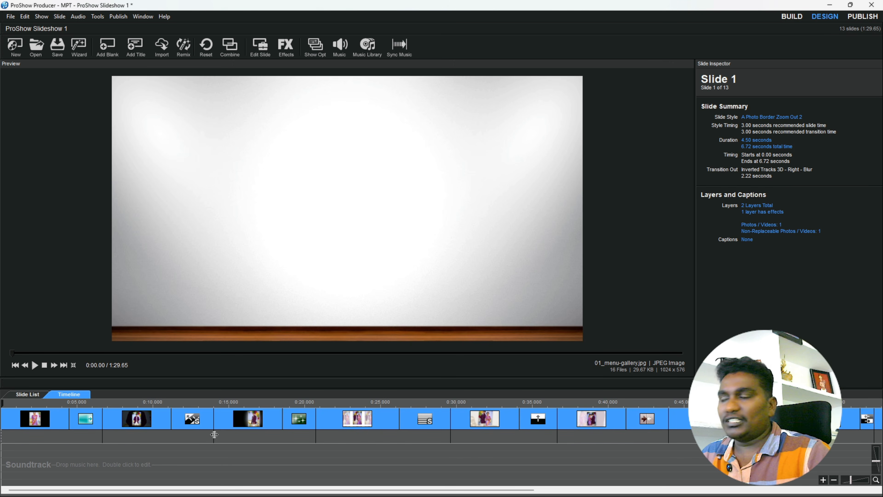
Step: Show the slideshow as a slide list and preview its opening slides up to slide 3, ending on slide 2
{"action": "left_click", "coordinate": [24, 393]}
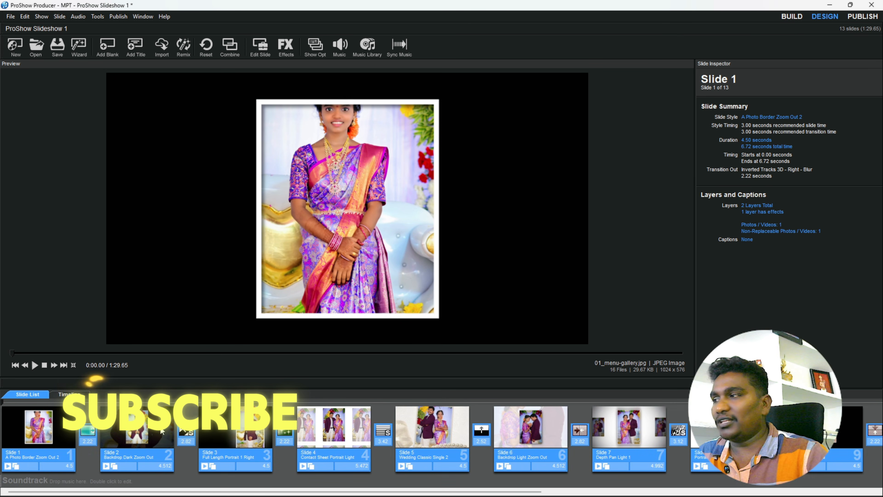
{"action": "left_click_drag", "start_coordinate": [63, 402], "coordinate": [242, 408]}
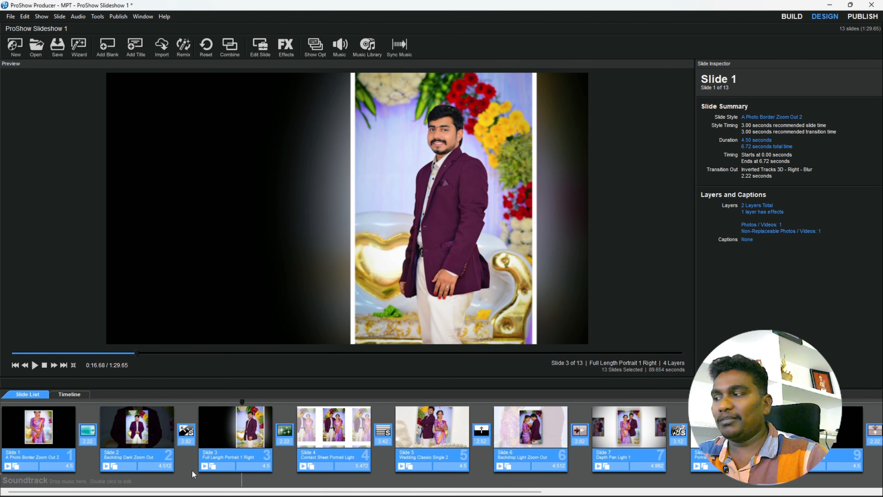
{"action": "left_click", "coordinate": [188, 464]}
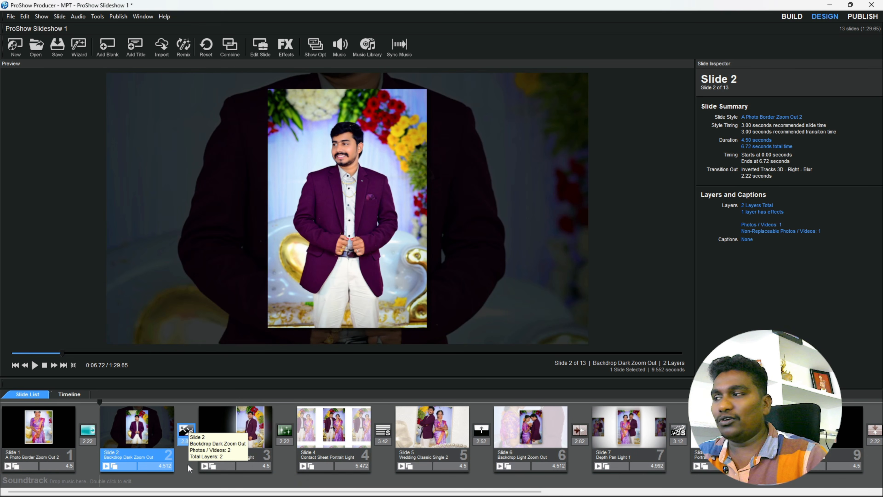
Step: Apply the Motion 3D slide style Depth Pan Light 2 to slide 3
{"action": "double_click", "coordinate": [254, 432]}
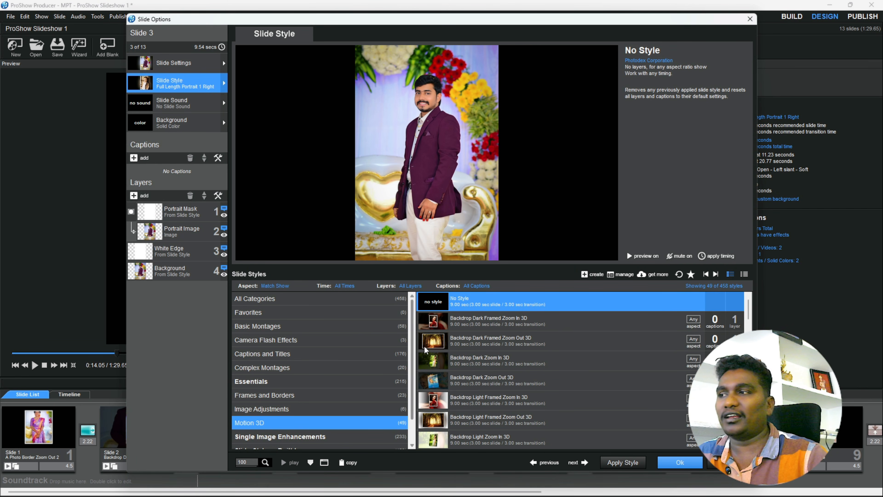
{"action": "scroll", "coordinate": [426, 349], "scroll_direction": "down", "scroll_amount": 4}
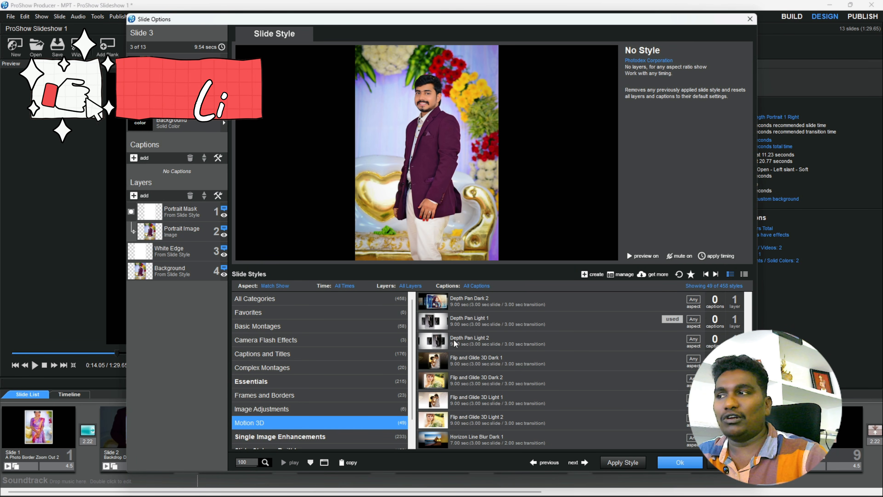
{"action": "left_click", "coordinate": [471, 341]}
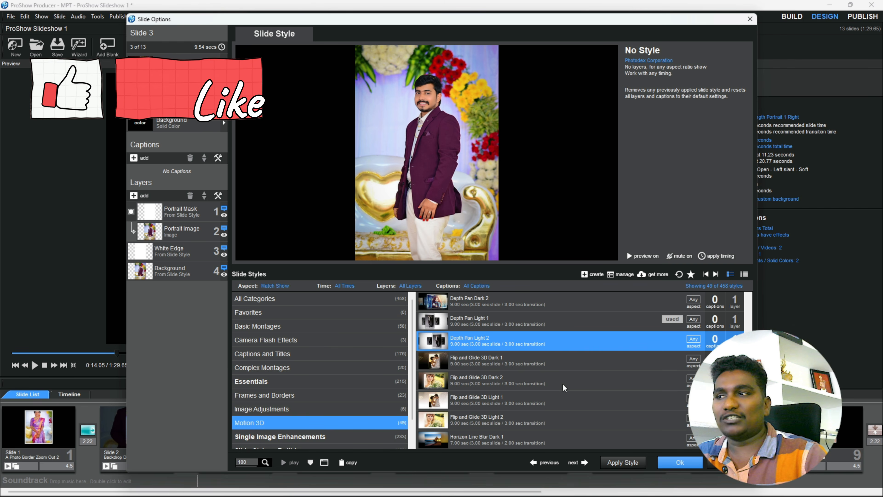
{"action": "left_click", "coordinate": [622, 462]}
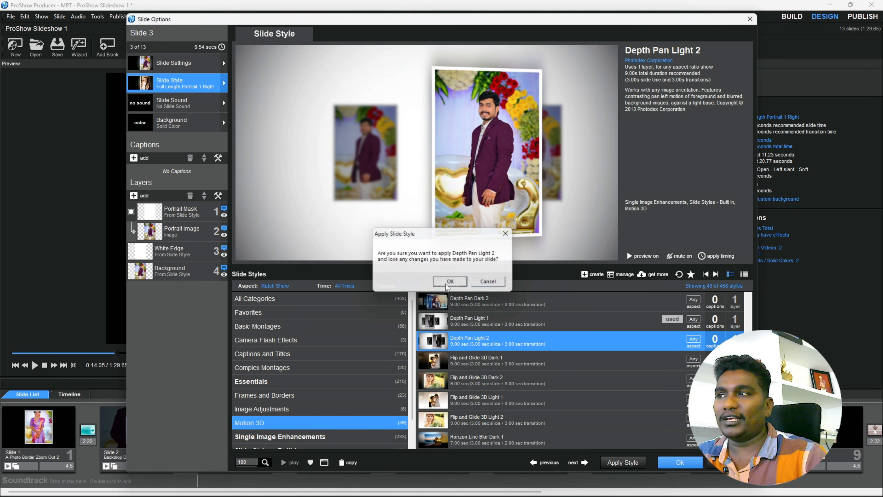
{"action": "left_click", "coordinate": [448, 282]}
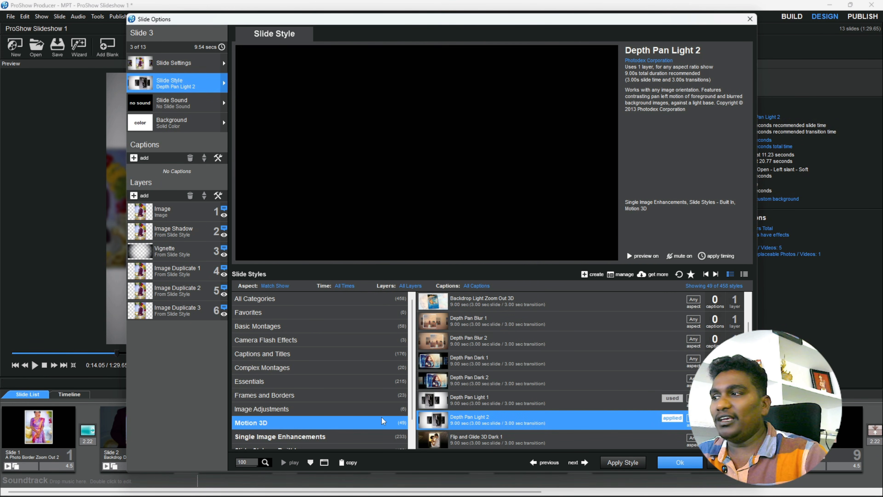
{"action": "key", "text": "Return"}
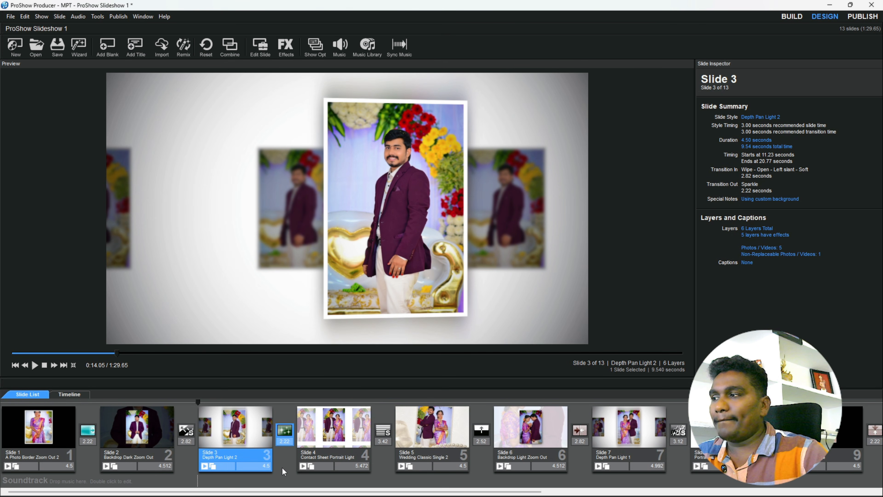
Step: Browse transition categories for the transition between slides 3 and 4, previewing Candlelight and Curtain - From Left
{"action": "left_click", "coordinate": [292, 437]}
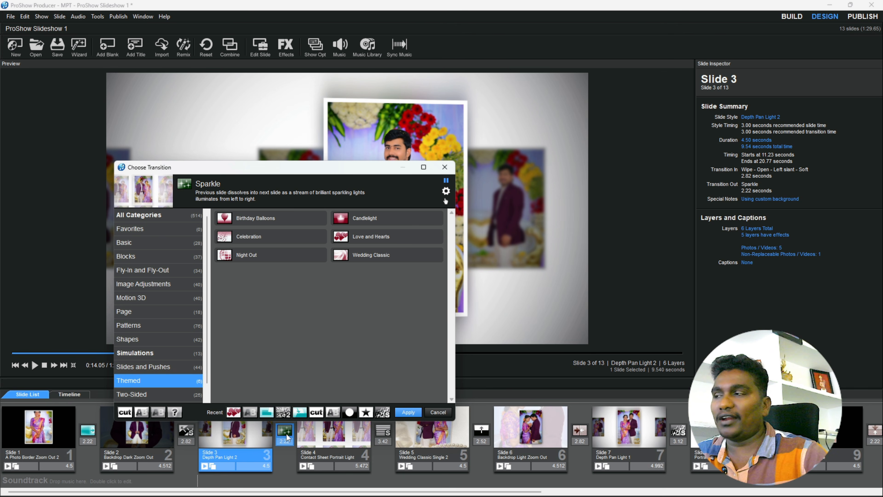
{"action": "scroll", "coordinate": [148, 331], "scroll_direction": "down", "scroll_amount": 1}
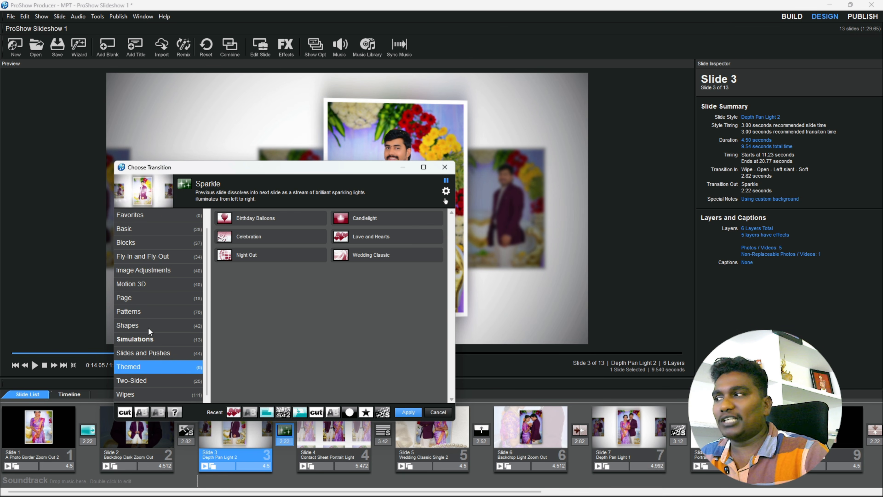
{"action": "scroll", "coordinate": [148, 331], "scroll_direction": "up", "scroll_amount": 1}
{"action": "scroll", "coordinate": [149, 330], "scroll_direction": "down", "scroll_amount": 1}
{"action": "scroll", "coordinate": [148, 322], "scroll_direction": "up", "scroll_amount": 1}
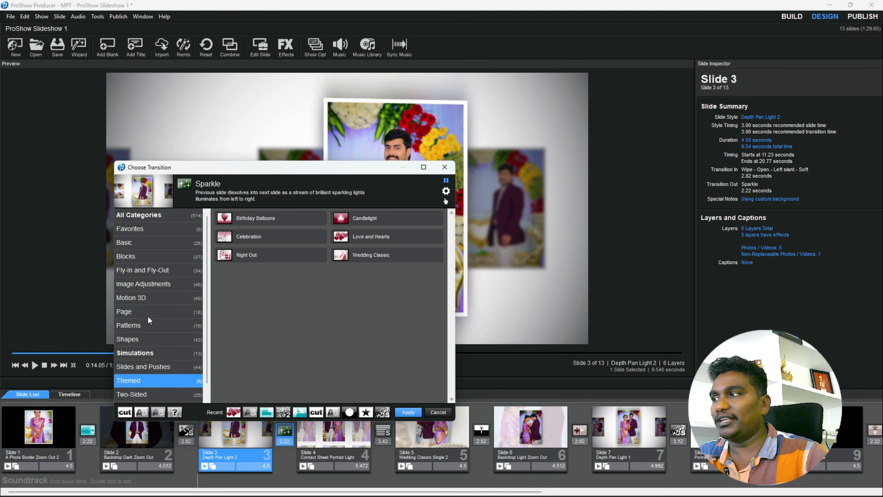
{"action": "left_click", "coordinate": [148, 313]}
{"action": "left_click", "coordinate": [142, 296]}
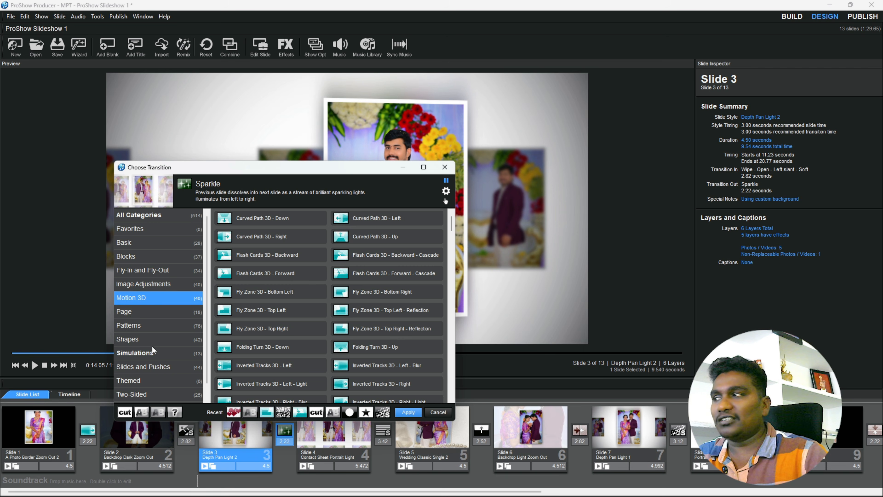
{"action": "left_click", "coordinate": [151, 379]}
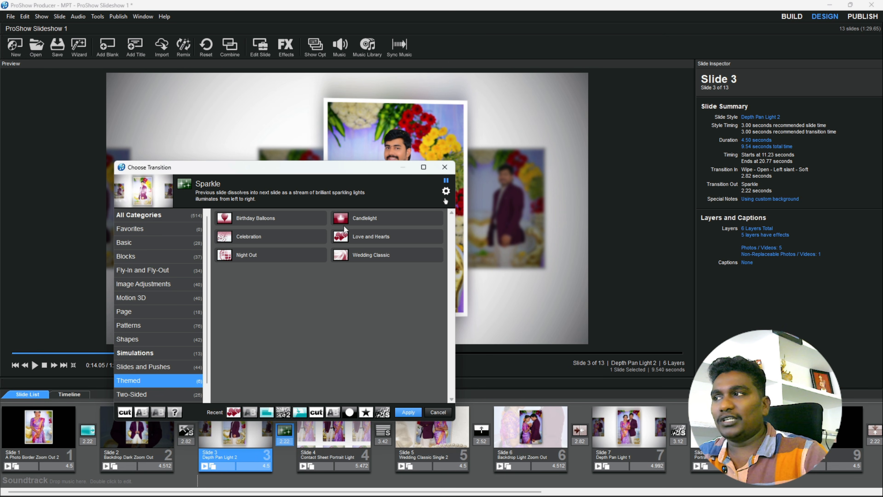
{"action": "left_click", "coordinate": [357, 216]}
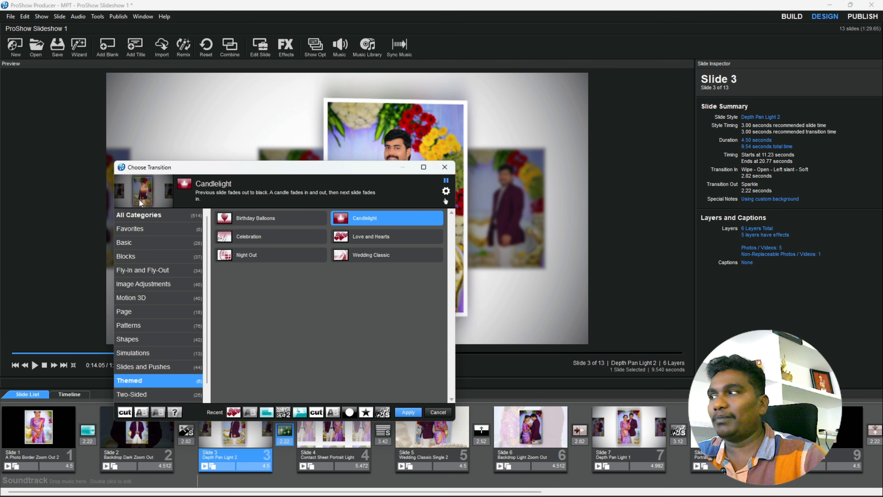
{"action": "left_click", "coordinate": [138, 255]}
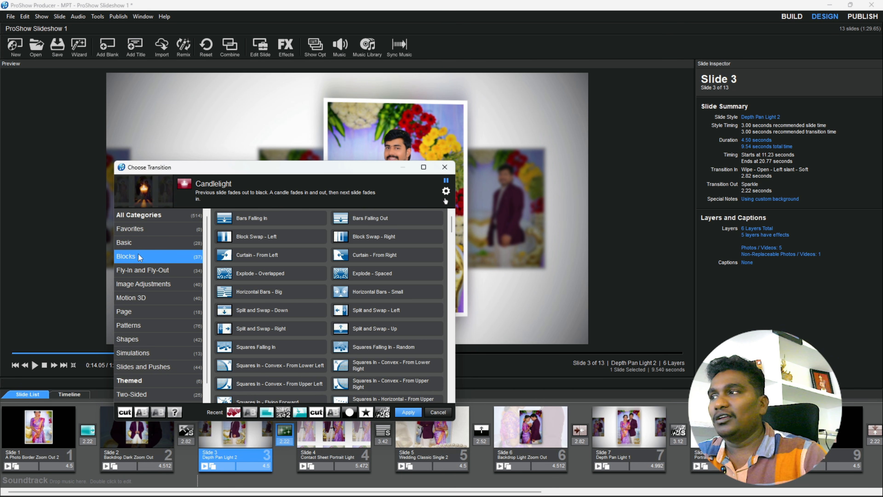
{"action": "left_click", "coordinate": [248, 255]}
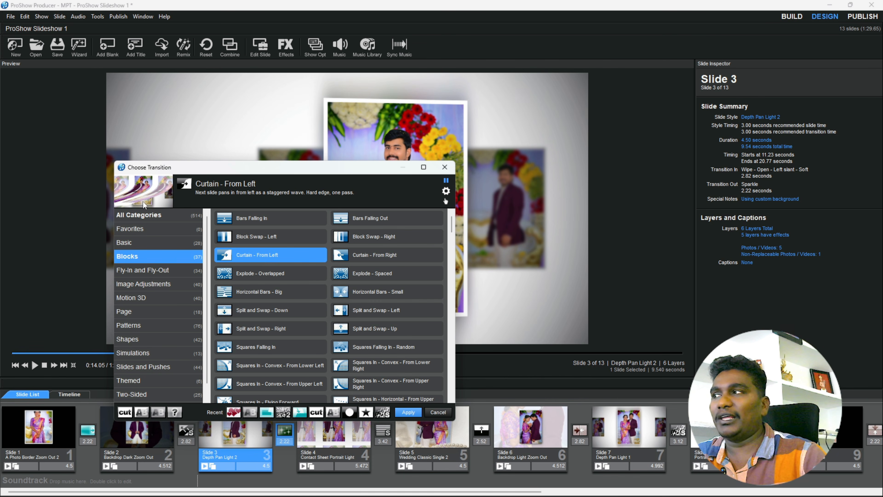
Step: Set the transition between slides 3 and 4 to Float Left from the Fly-In and Fly-Out category
{"action": "left_click", "coordinate": [153, 270]}
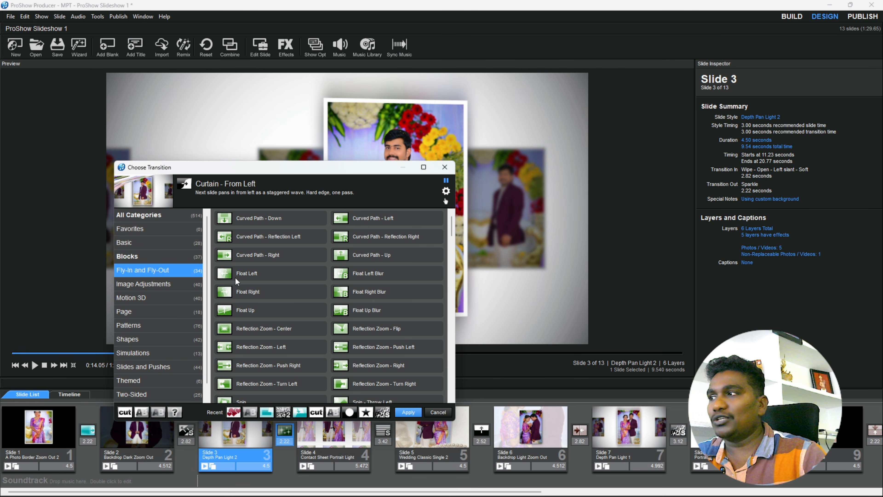
{"action": "left_click", "coordinate": [246, 273]}
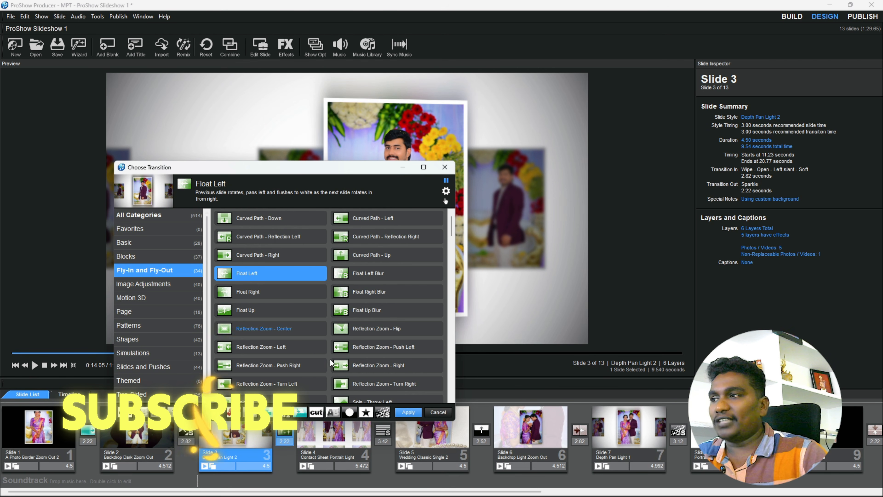
{"action": "left_click", "coordinate": [399, 413]}
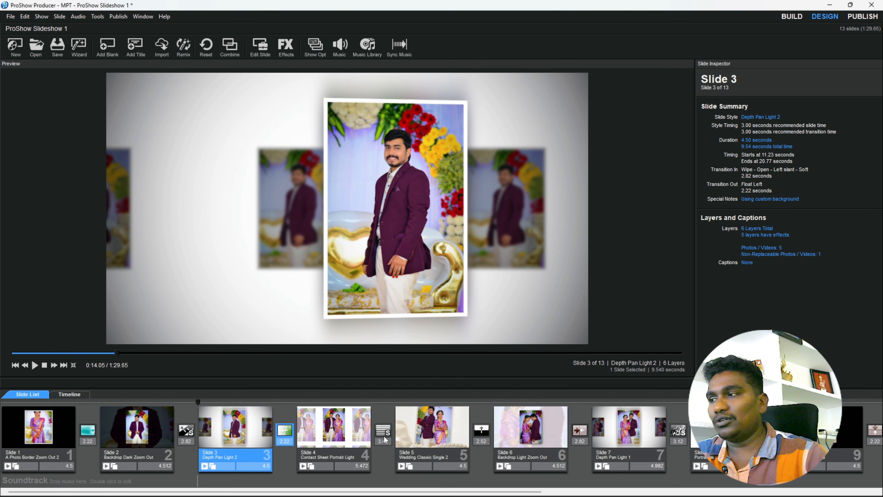
Step: Scrub the preview forward to slide 7 and back to slide 2, and show the slides on the timeline
{"action": "left_click_drag", "start_coordinate": [199, 401], "coordinate": [627, 409]}
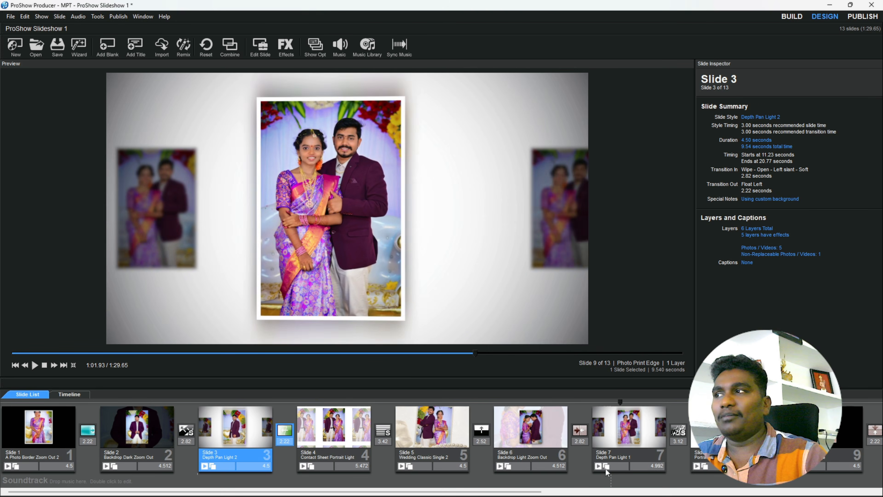
{"action": "left_click_drag", "start_coordinate": [606, 470], "coordinate": [150, 449]}
{"action": "left_click", "coordinate": [69, 394]}
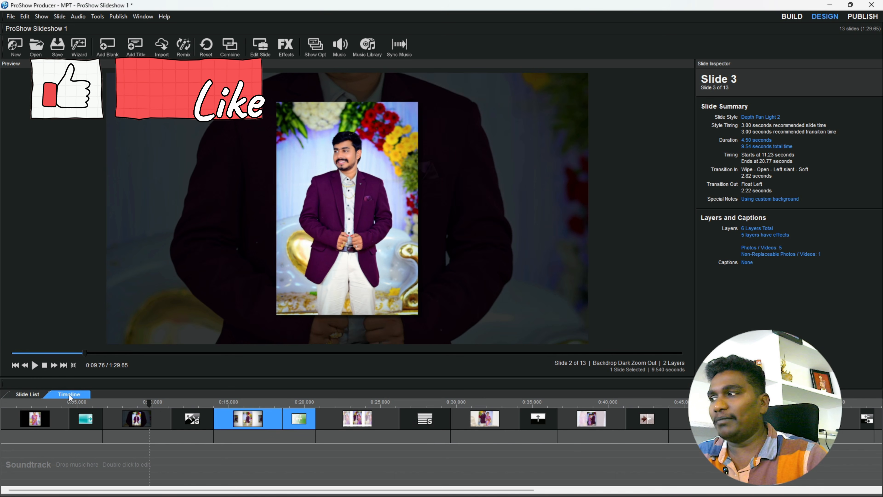
Step: Add the "Anuvanuvuu Lyrical" audio file from Downloads as the show's soundtrack
{"action": "double_click", "coordinate": [57, 467]}
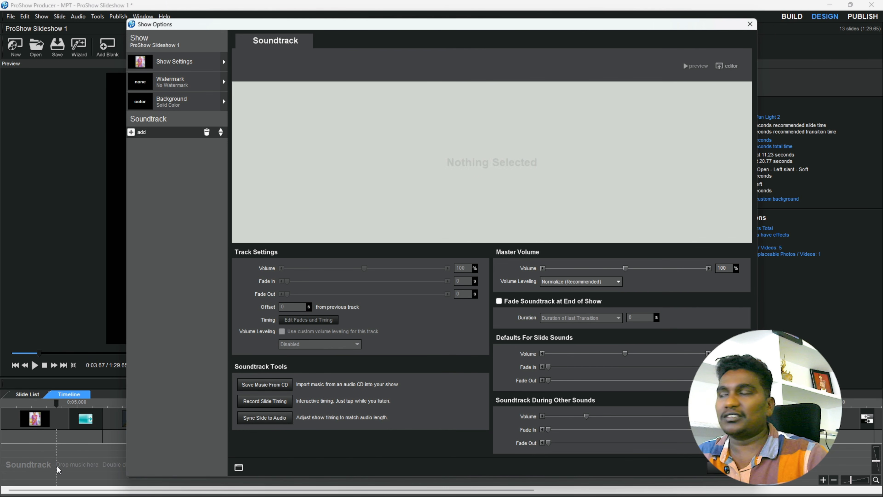
{"action": "left_click", "coordinate": [132, 133]}
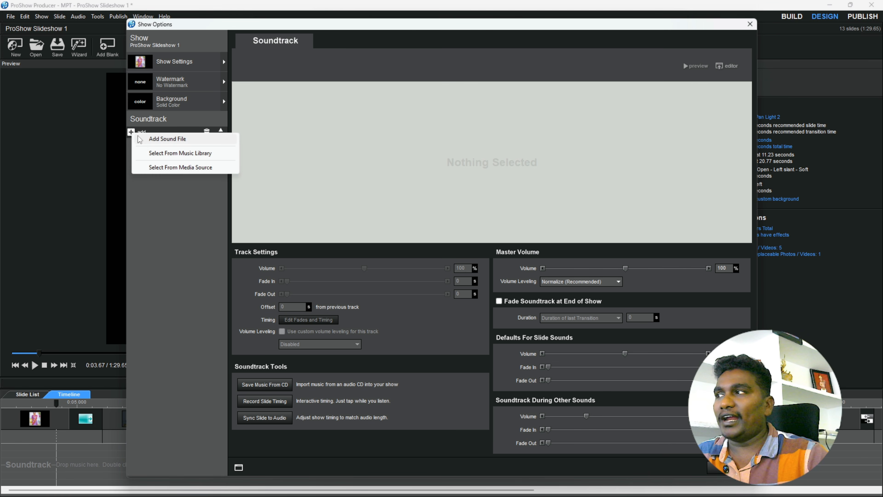
{"action": "left_click", "coordinate": [141, 140]}
{"action": "left_click", "coordinate": [326, 116]}
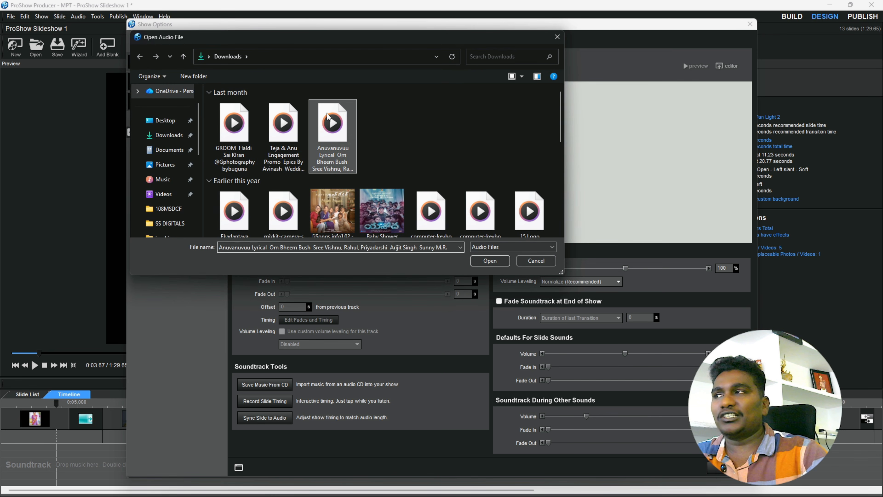
{"action": "left_click", "coordinate": [490, 260]}
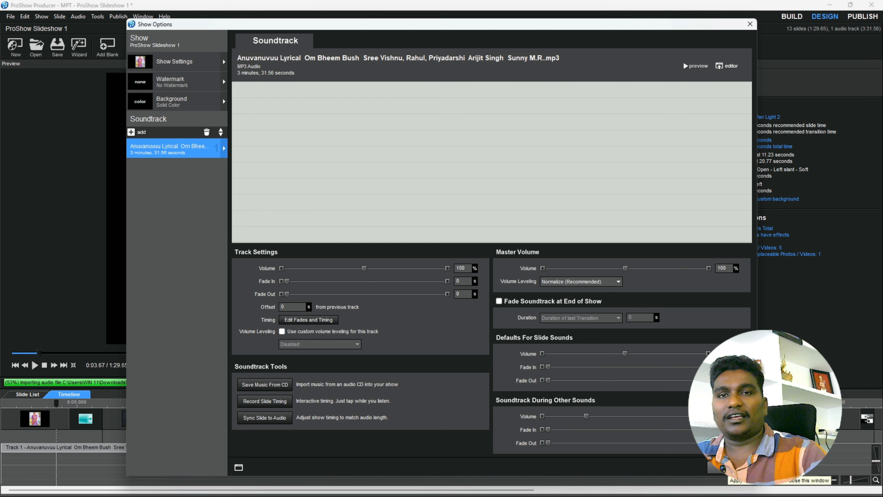
{"action": "left_click", "coordinate": [727, 468]}
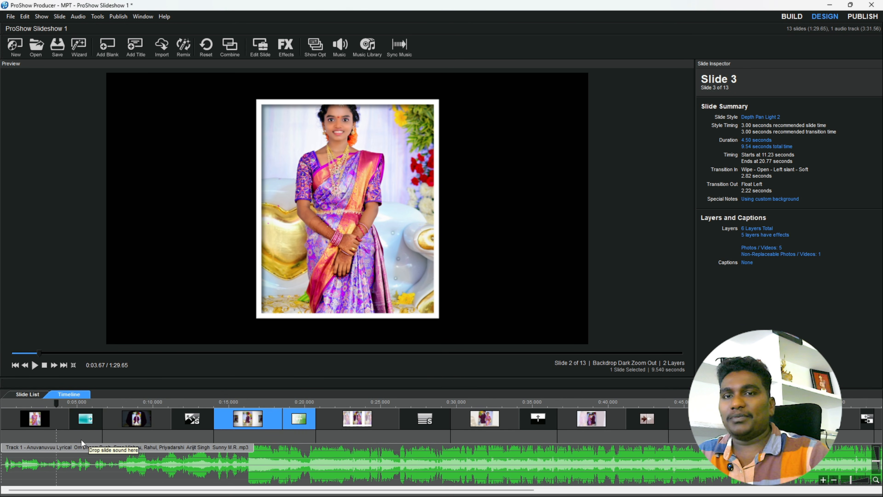
Step: Delete the audio track from the show's soundtrack
{"action": "left_click", "coordinate": [278, 467]}
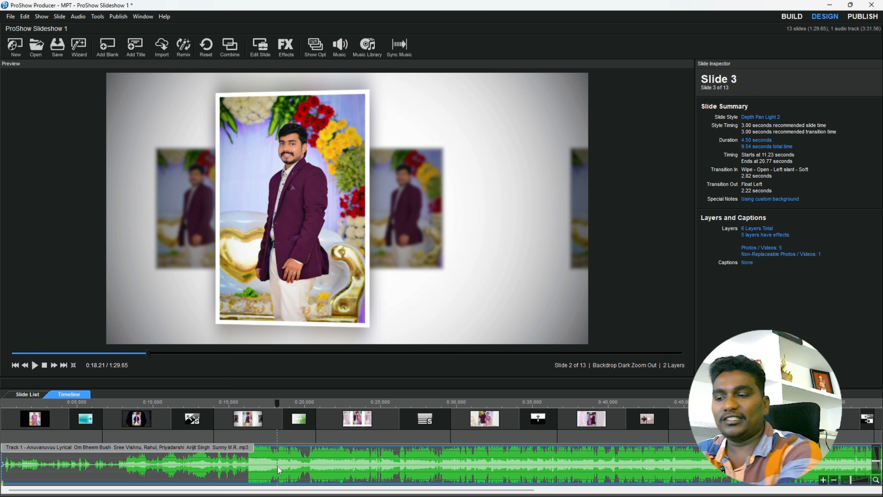
{"action": "key", "text": "Delete"}
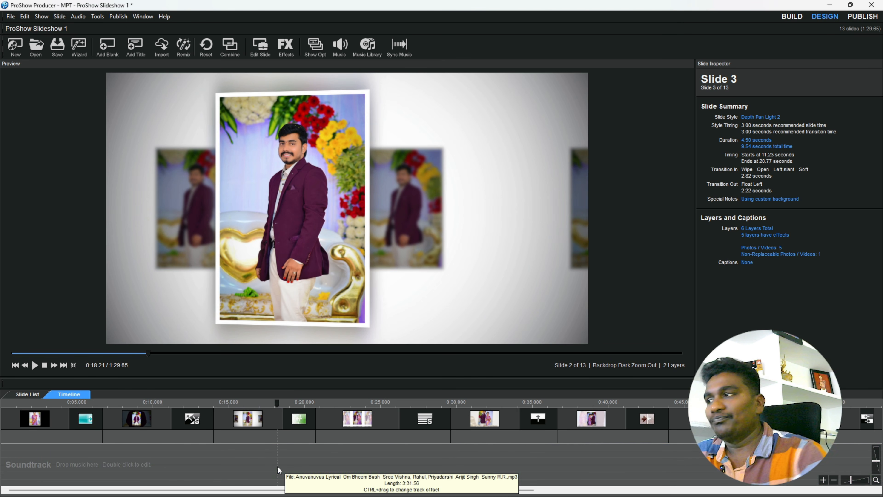
Step: Show the show as a slide list and scrub the preview from slide 1 into the transition to slide 2
{"action": "left_click", "coordinate": [29, 394]}
{"action": "left_click", "coordinate": [44, 402]}
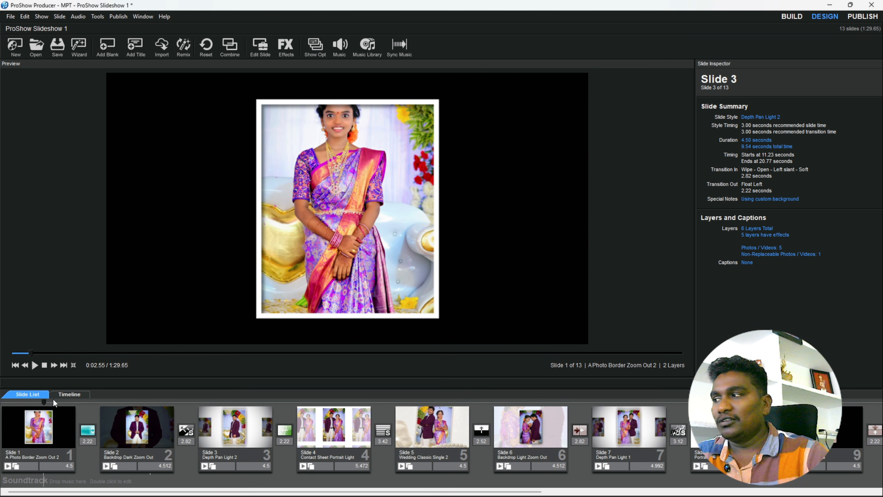
{"action": "left_click_drag", "start_coordinate": [43, 402], "coordinate": [90, 395]}
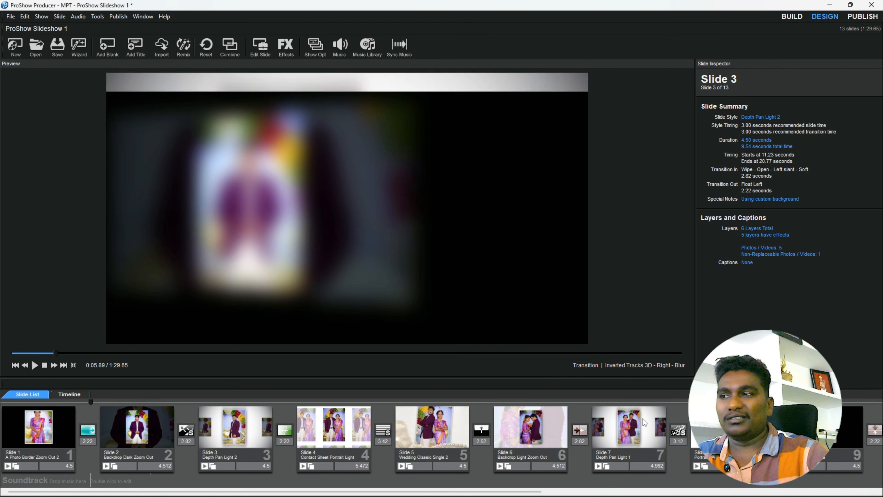
Step: Open slide 7's style options and browse the Complex Montages, Frames and Borders, Image Adjustments and Motion 3D categories, previewing Display of Nine Still
{"action": "double_click", "coordinate": [643, 418]}
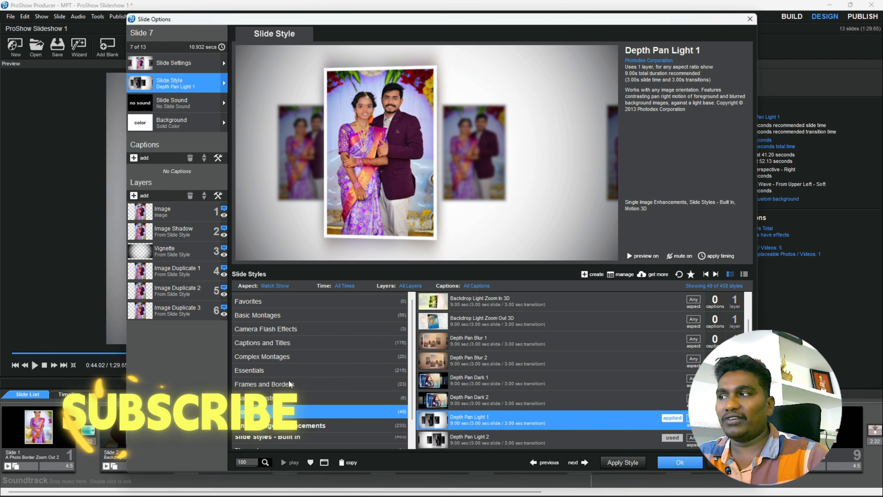
{"action": "left_click", "coordinate": [256, 345]}
{"action": "left_click", "coordinate": [265, 366]}
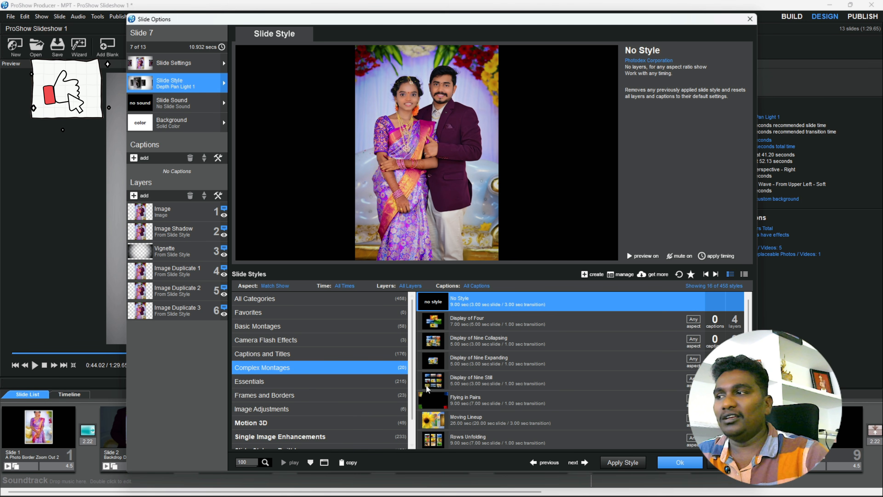
{"action": "left_click", "coordinate": [479, 382]}
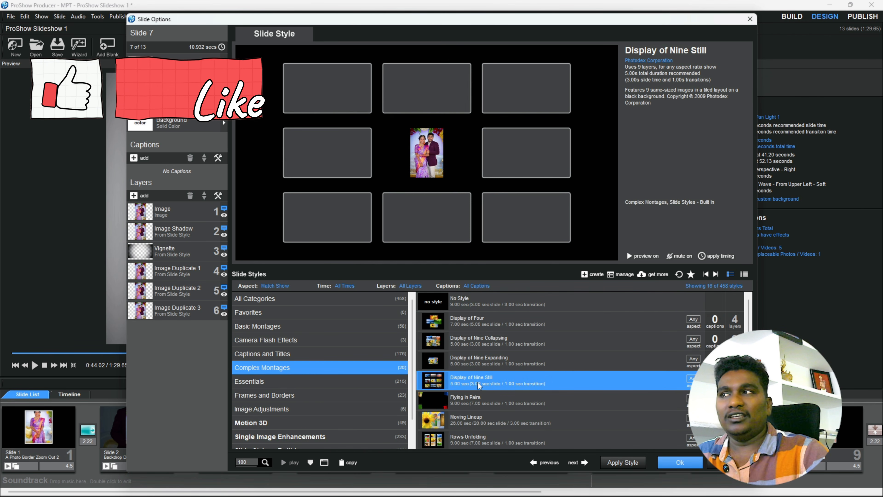
{"action": "left_click", "coordinate": [314, 394]}
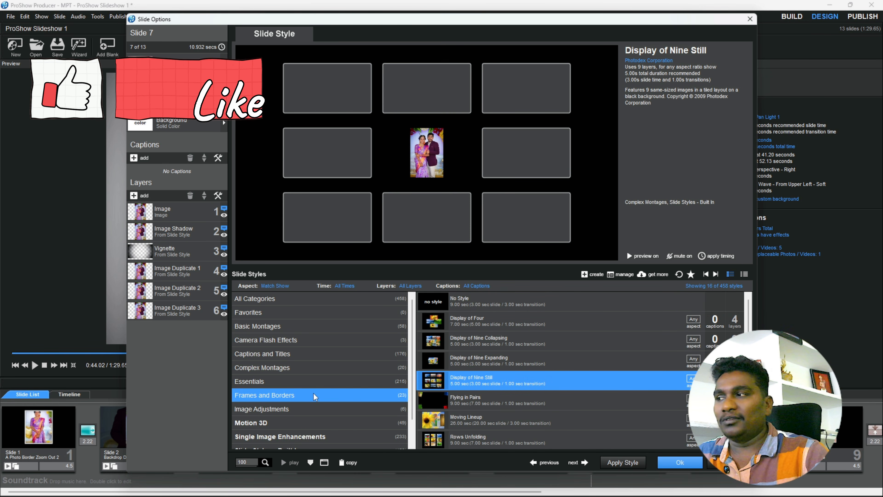
{"action": "left_click", "coordinate": [350, 408]}
{"action": "left_click", "coordinate": [336, 425]}
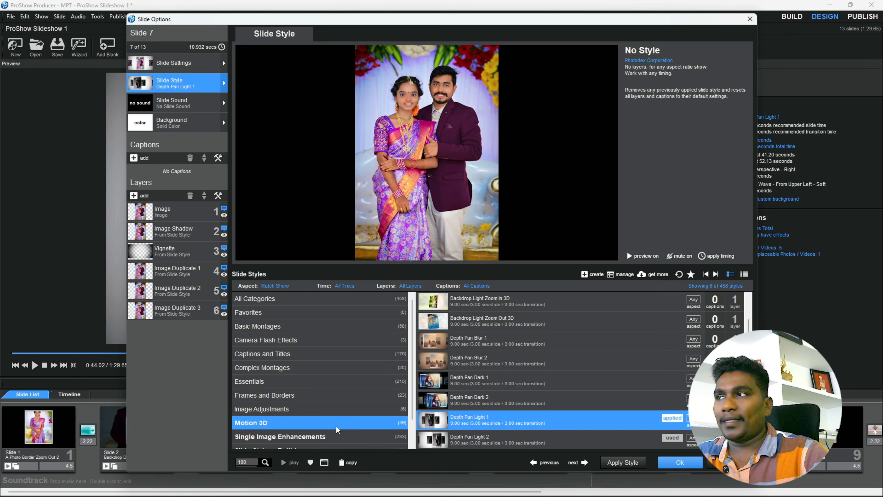
Step: Preview Single Image Enhancements styles on slide 7, including Contact Sheet Portrait Light, Depth Pan Dark 2, Fill Frame Pan Left and Contact Sheet Landscape Reverse Backlit
{"action": "left_click", "coordinate": [323, 435]}
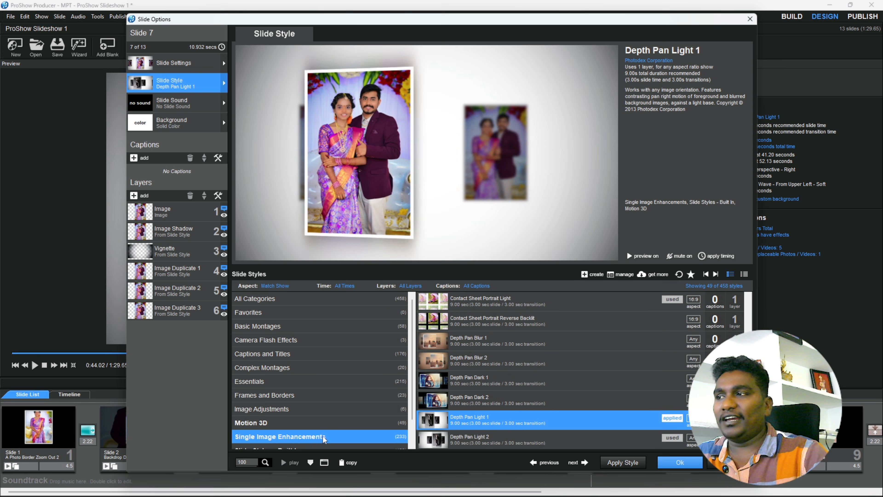
{"action": "left_click", "coordinate": [489, 344]}
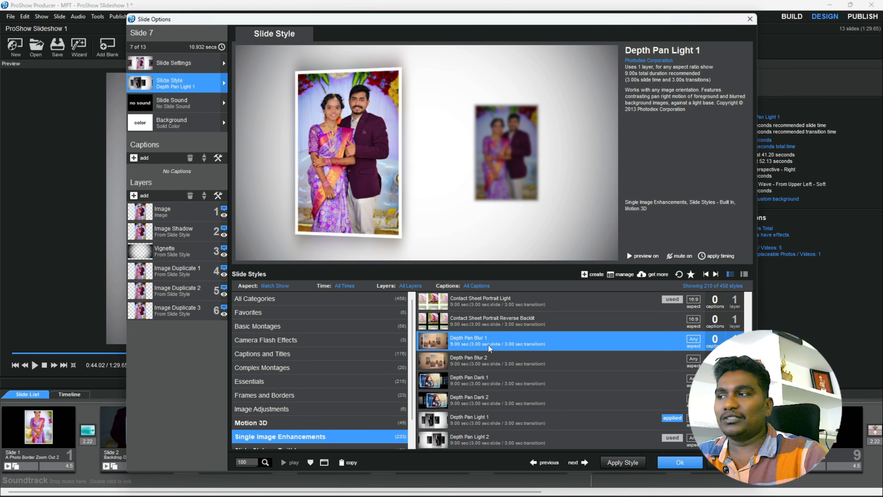
{"action": "left_click", "coordinate": [494, 320]}
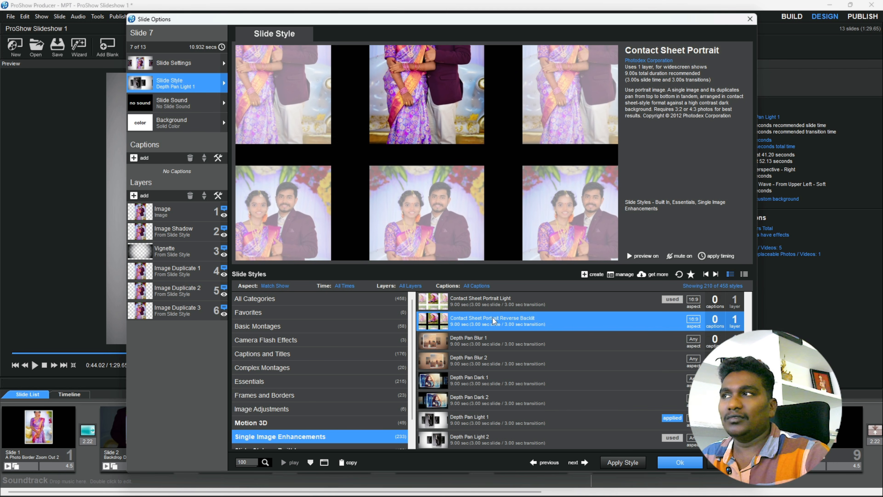
{"action": "left_click", "coordinate": [497, 300]}
{"action": "left_click", "coordinate": [508, 336]}
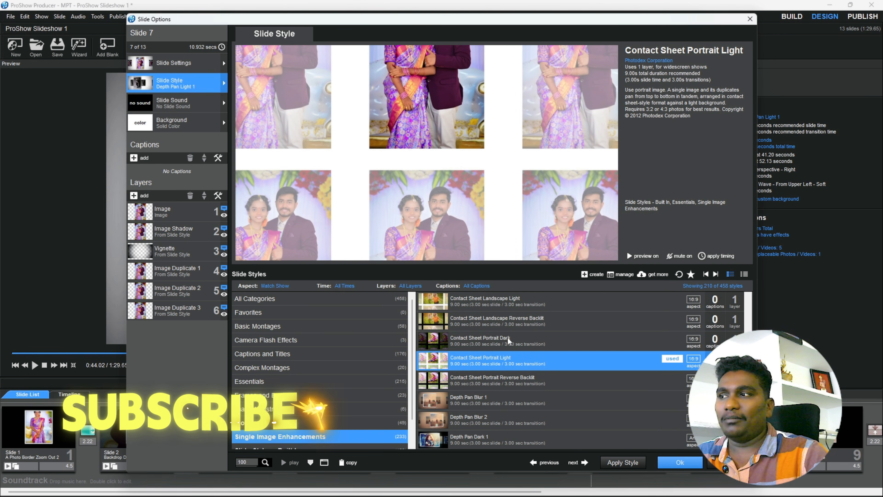
{"action": "left_click", "coordinate": [498, 398]}
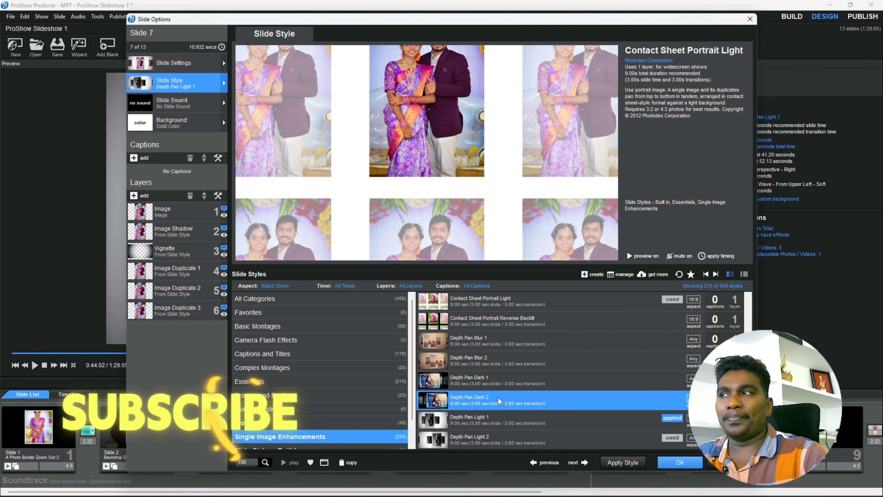
{"action": "scroll", "coordinate": [505, 409], "scroll_direction": "down", "scroll_amount": 1}
{"action": "scroll", "coordinate": [505, 409], "scroll_direction": "down", "scroll_amount": 2}
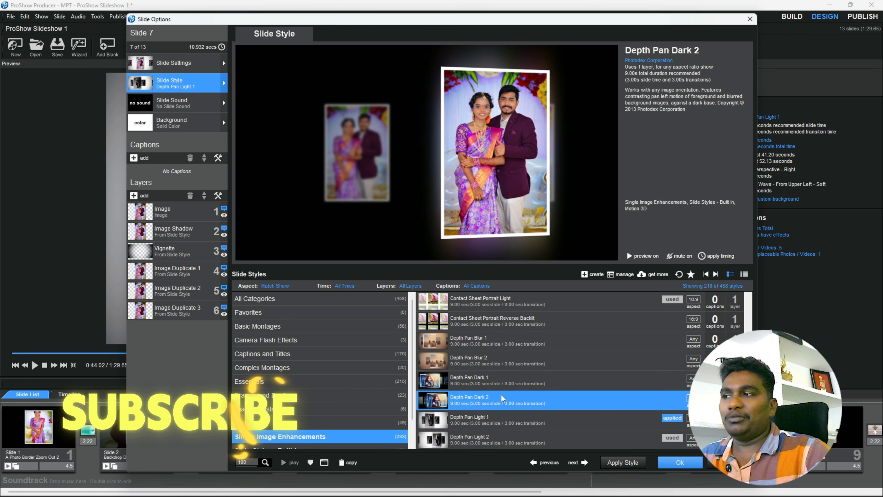
{"action": "left_click", "coordinate": [501, 398]}
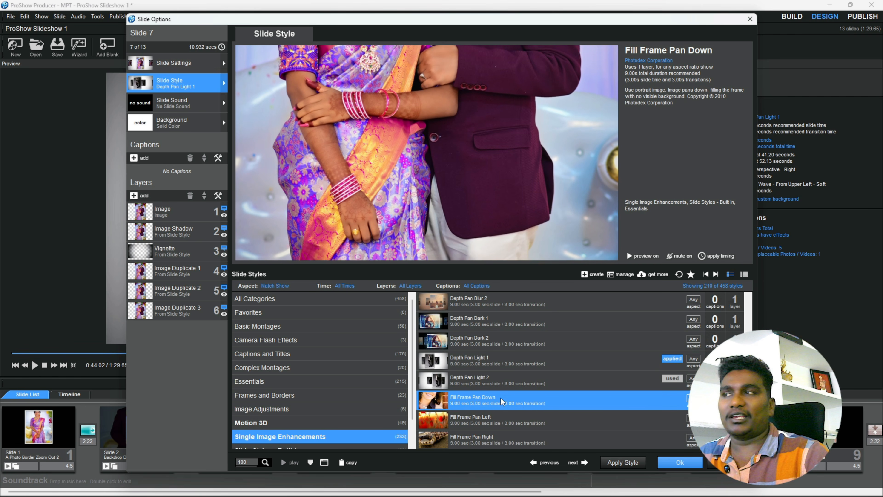
{"action": "left_click", "coordinate": [503, 418]}
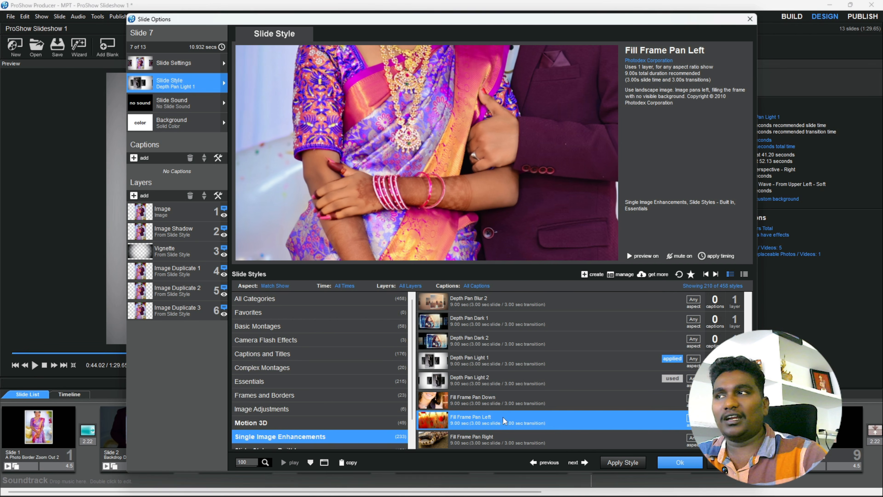
{"action": "scroll", "coordinate": [503, 417], "scroll_direction": "up", "scroll_amount": 5}
{"action": "left_click", "coordinate": [489, 367]}
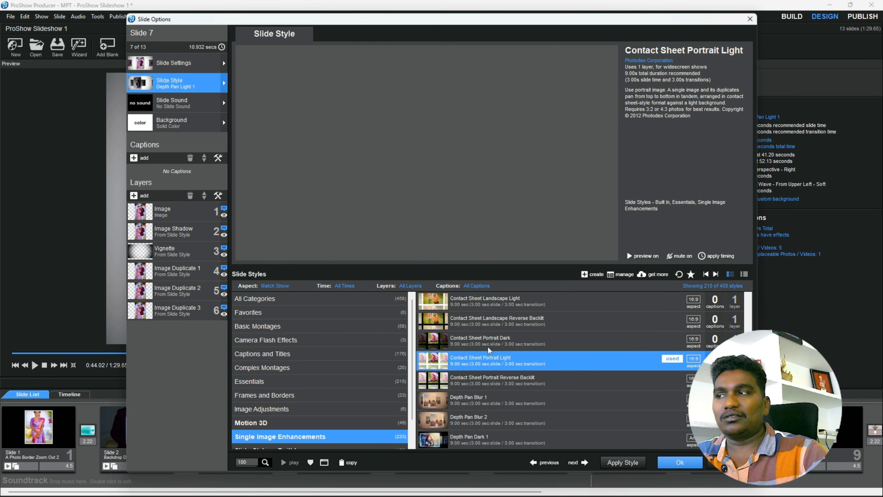
{"action": "left_click", "coordinate": [483, 319]}
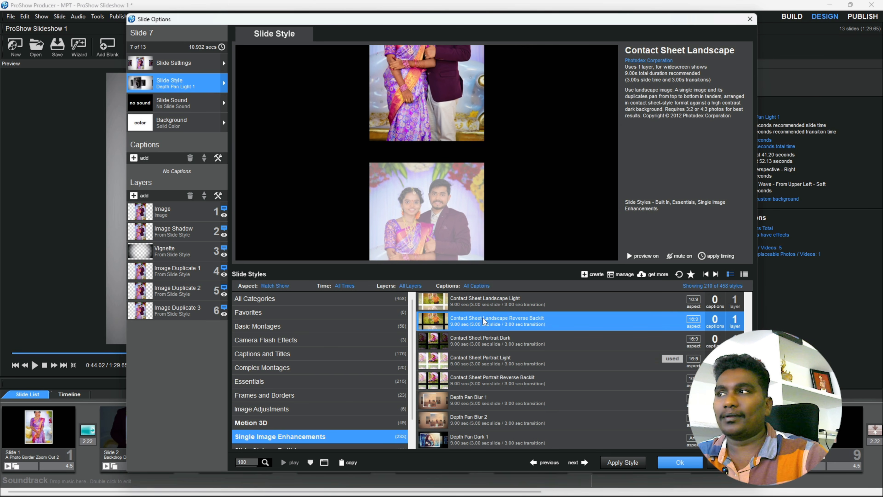
Step: Apply the Celebration Single style from Single Image Enhancements to slide 7 and accept the slide options
{"action": "scroll", "coordinate": [484, 319], "scroll_direction": "up", "scroll_amount": 4}
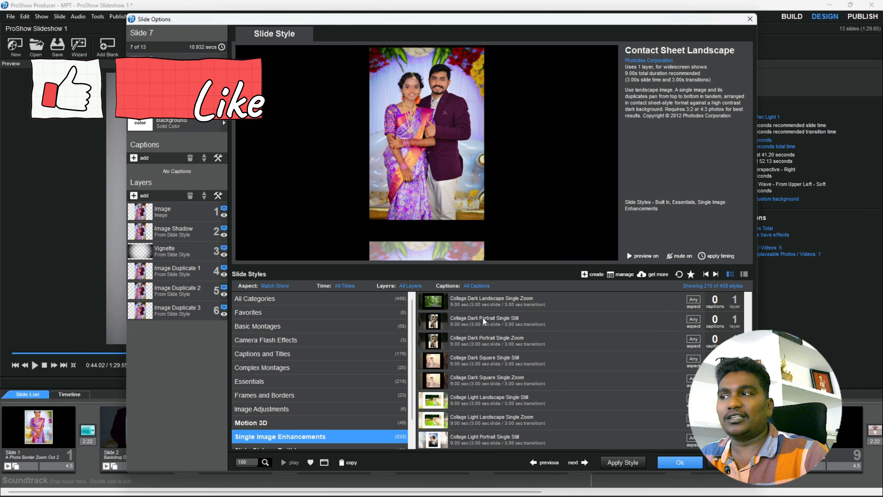
{"action": "scroll", "coordinate": [483, 317], "scroll_direction": "up", "scroll_amount": 1}
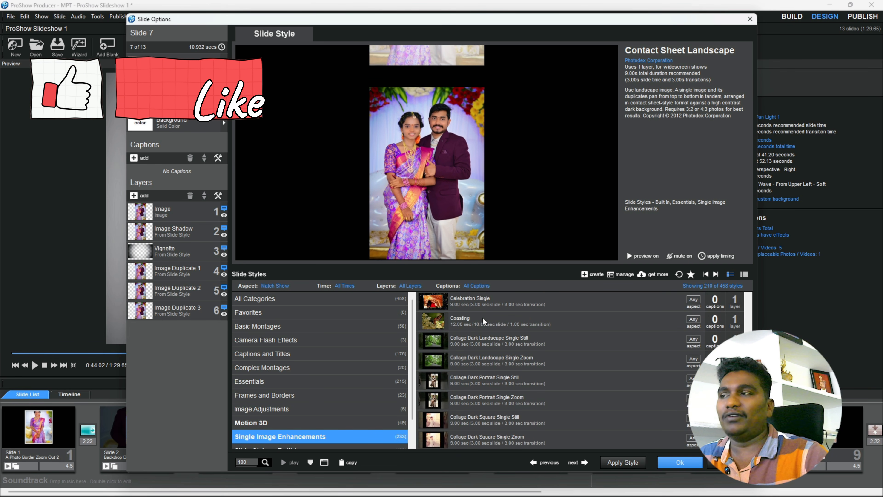
{"action": "left_click", "coordinate": [482, 305]}
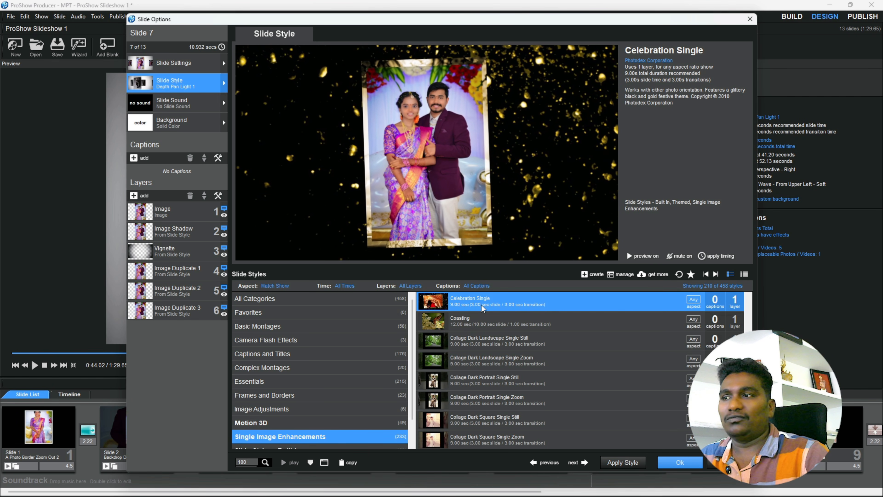
{"action": "left_click", "coordinate": [638, 463]}
{"action": "key", "text": "Return"}
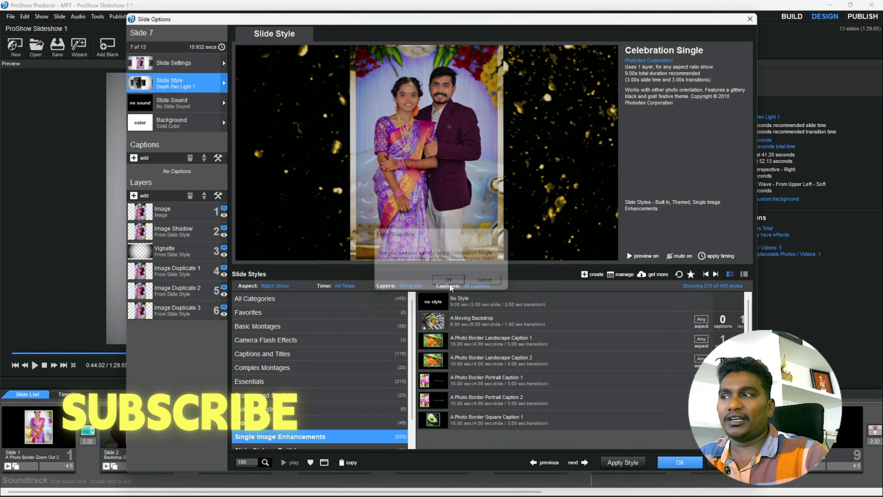
{"action": "left_click", "coordinate": [681, 463]}
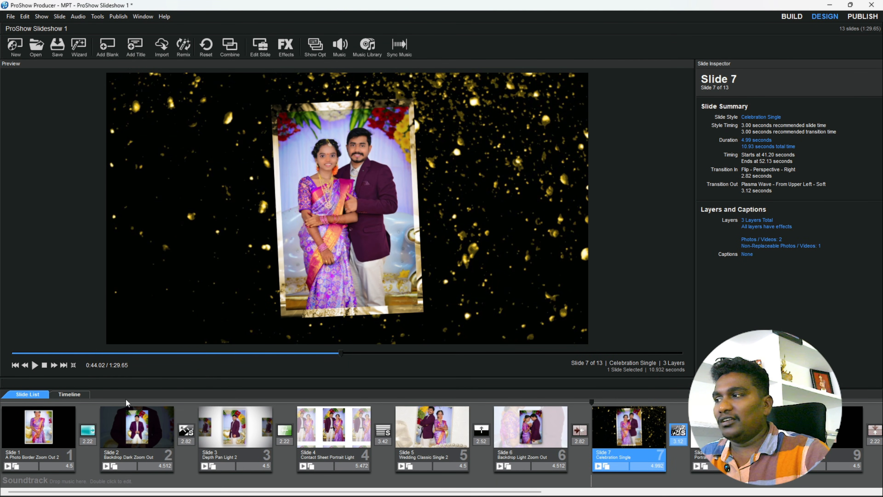
Step: Scrub the preview from slide 2 to slide 3
{"action": "left_click", "coordinate": [125, 398]}
{"action": "mouse_move", "coordinate": [125, 399]}
{"action": "left_mouse_down"}
{"action": "mouse_move", "coordinate": [383, 401]}
{"action": "mouse_move", "coordinate": [800, 431]}
{"action": "mouse_move", "coordinate": [653, 449]}
{"action": "mouse_move", "coordinate": [259, 440]}
{"action": "left_mouse_up"}
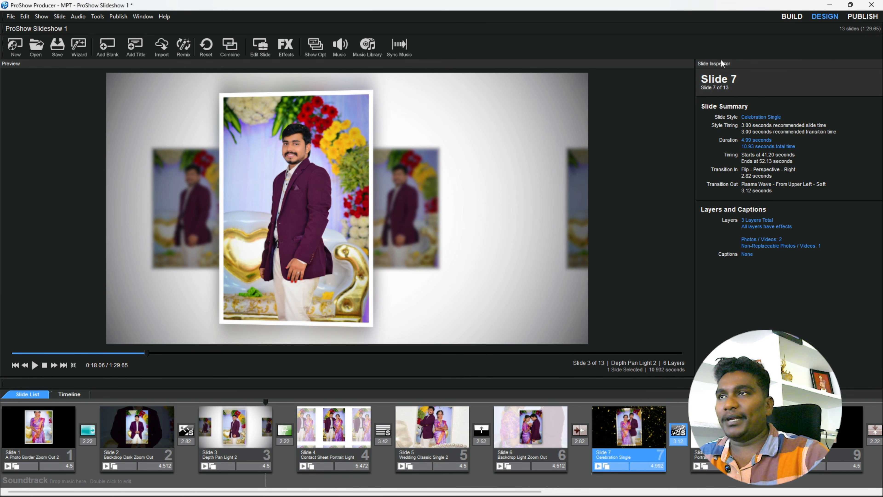
Step: Set up publishing as a video file for web and devices, using MPEG-4 1080p (Full HD) and the 30fps High Quality (Recommended) profile
{"action": "left_click", "coordinate": [862, 17]}
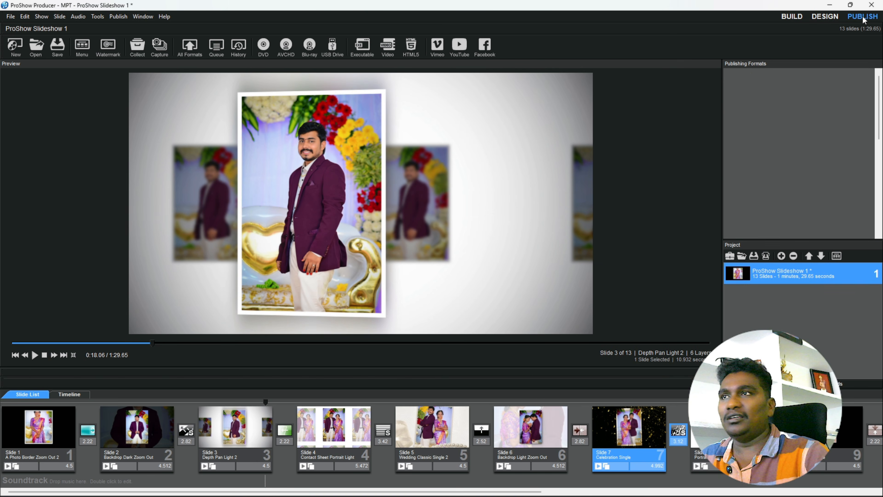
{"action": "left_click", "coordinate": [182, 47]}
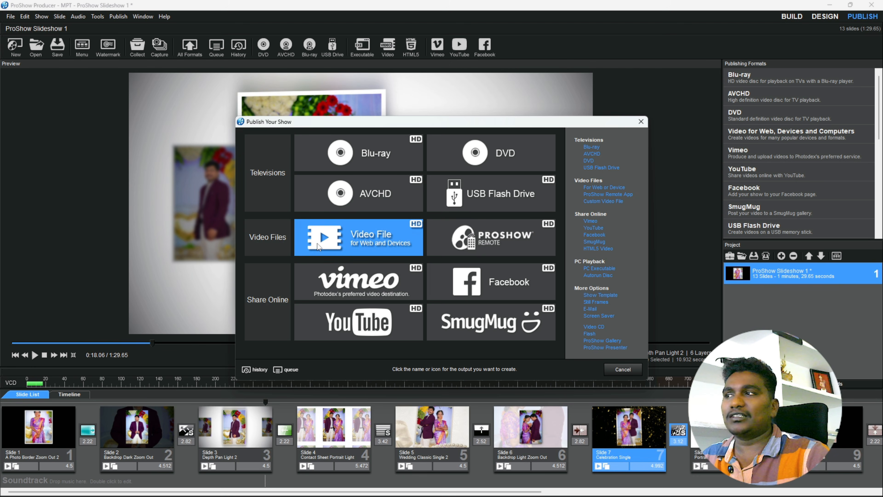
{"action": "left_click", "coordinate": [330, 244]}
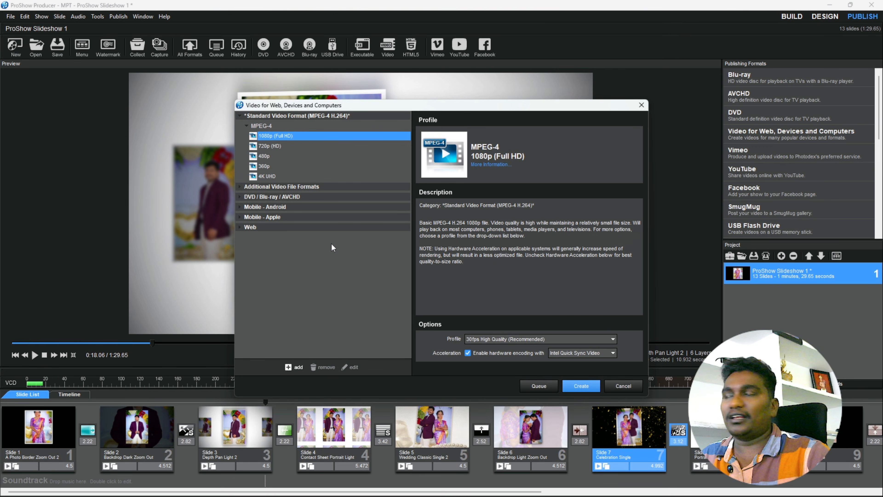
{"action": "left_click", "coordinate": [274, 176]}
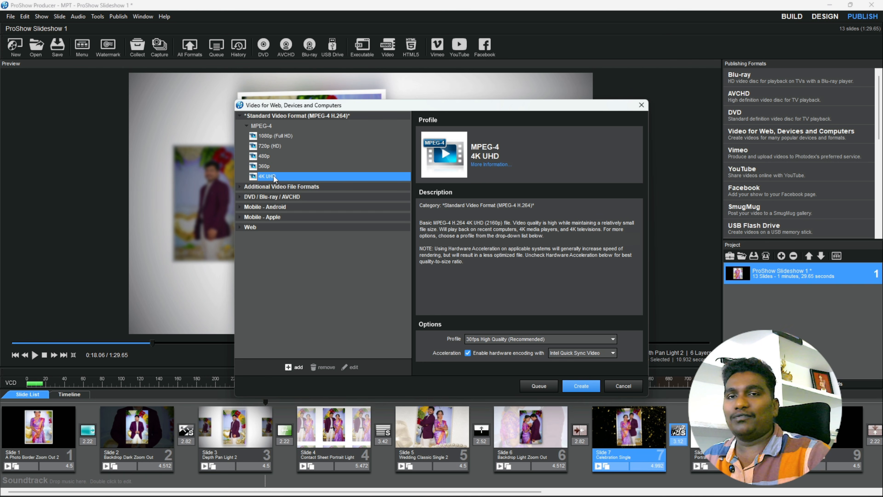
{"action": "left_click", "coordinate": [272, 135]}
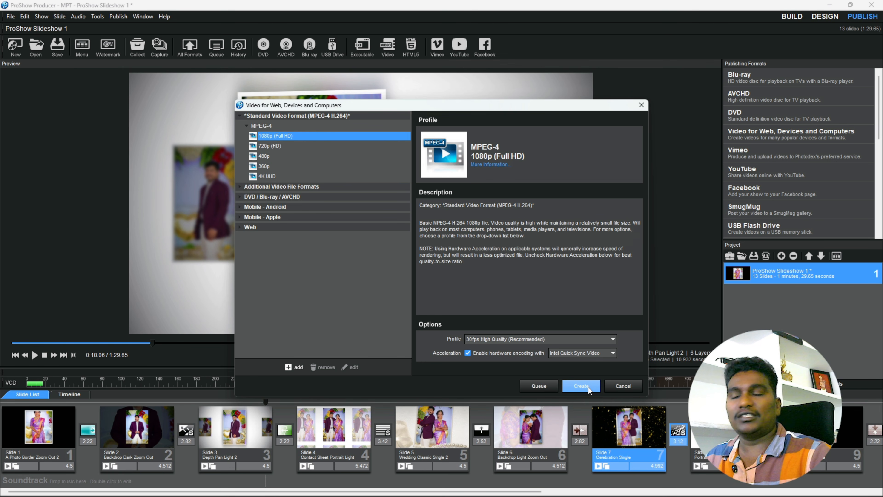
{"action": "left_click", "coordinate": [567, 337]}
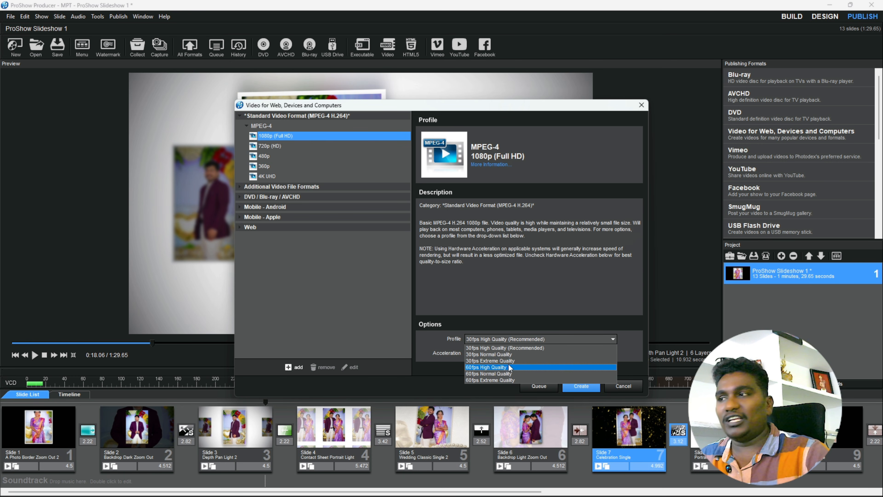
{"action": "left_click", "coordinate": [500, 348]}
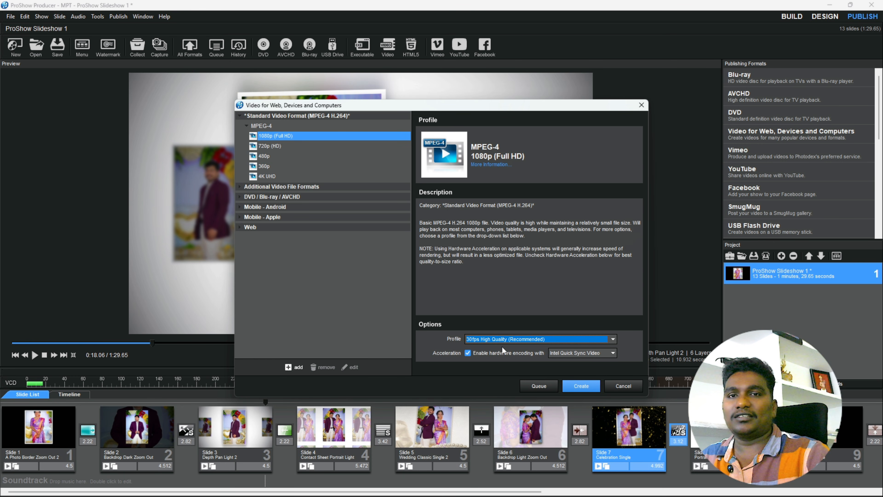